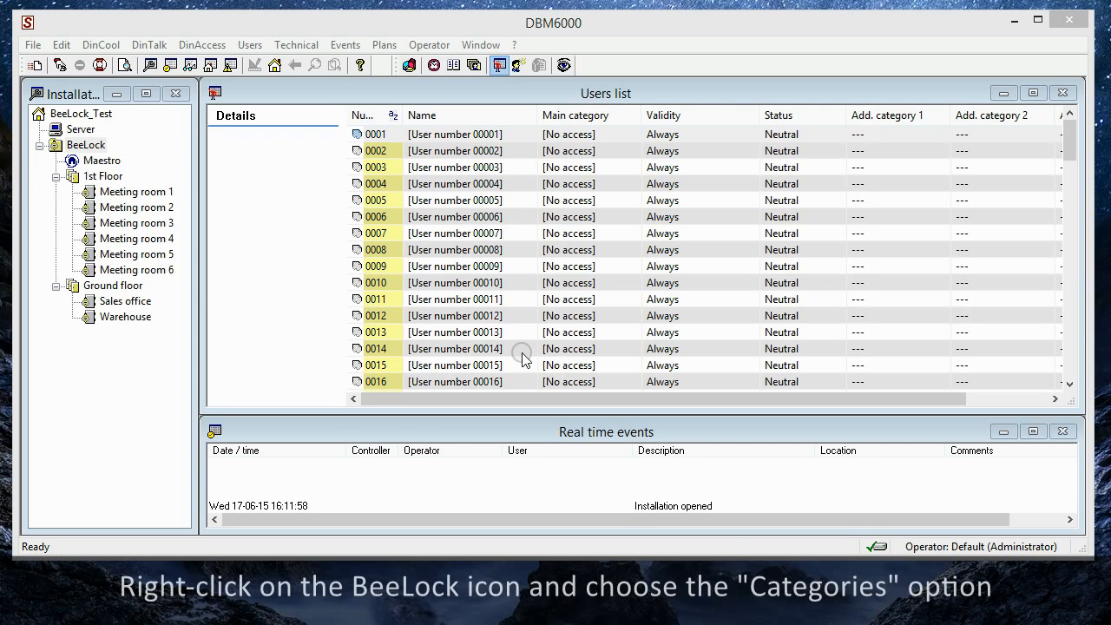
Step: Start a new BeeLock category named "Full access" with the weekly time zone <24/24>
right_click(98, 146)
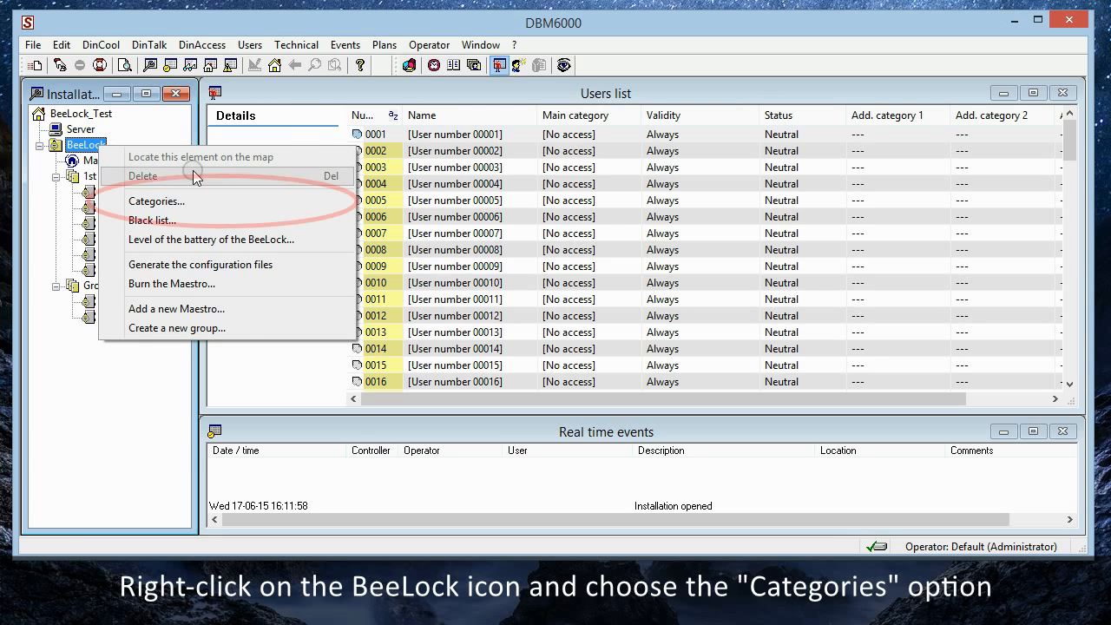
left_click(224, 204)
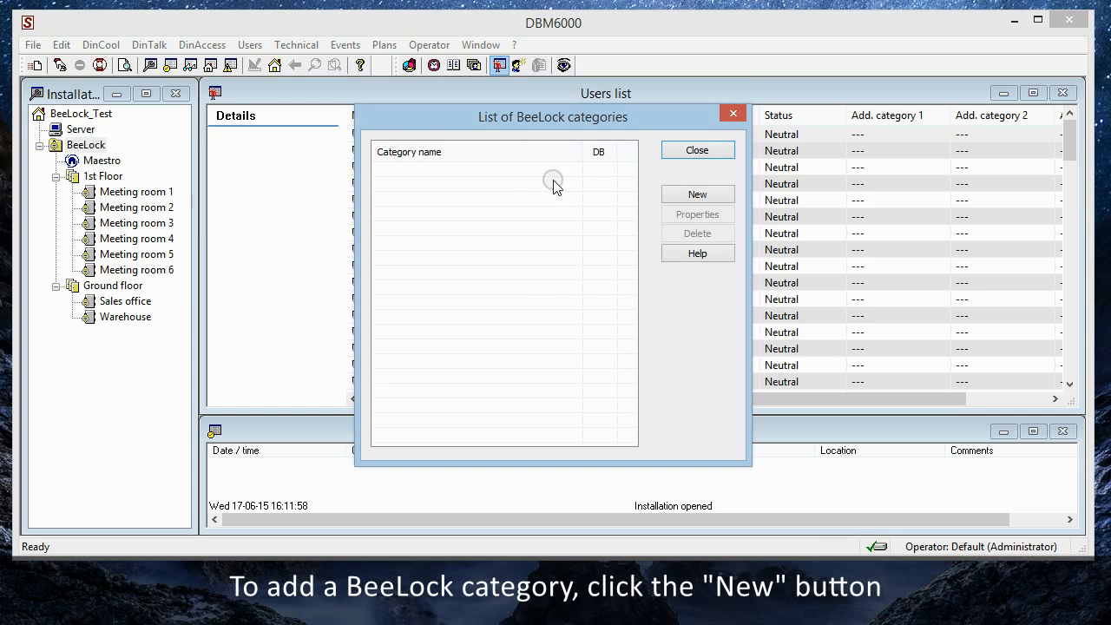
left_click(687, 191)
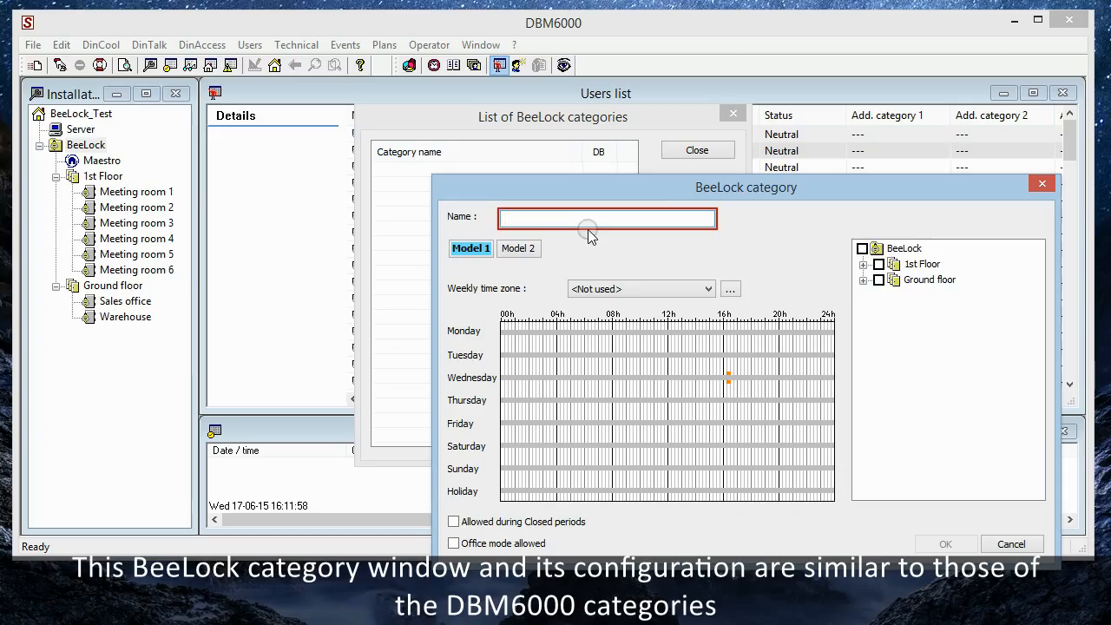
left_click(526, 220)
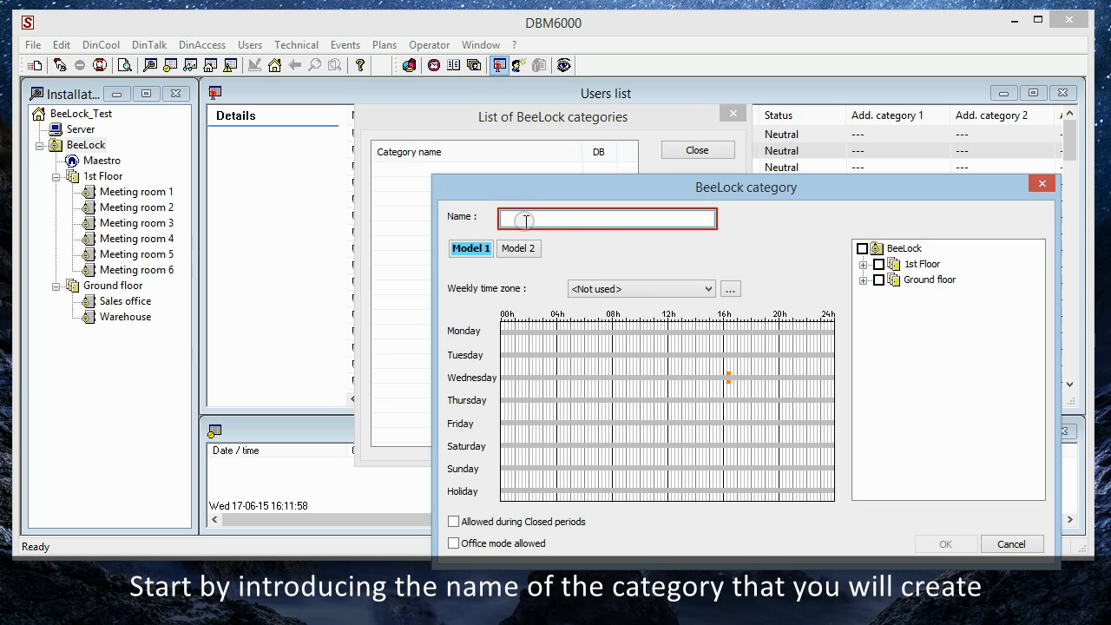
type("Full access")
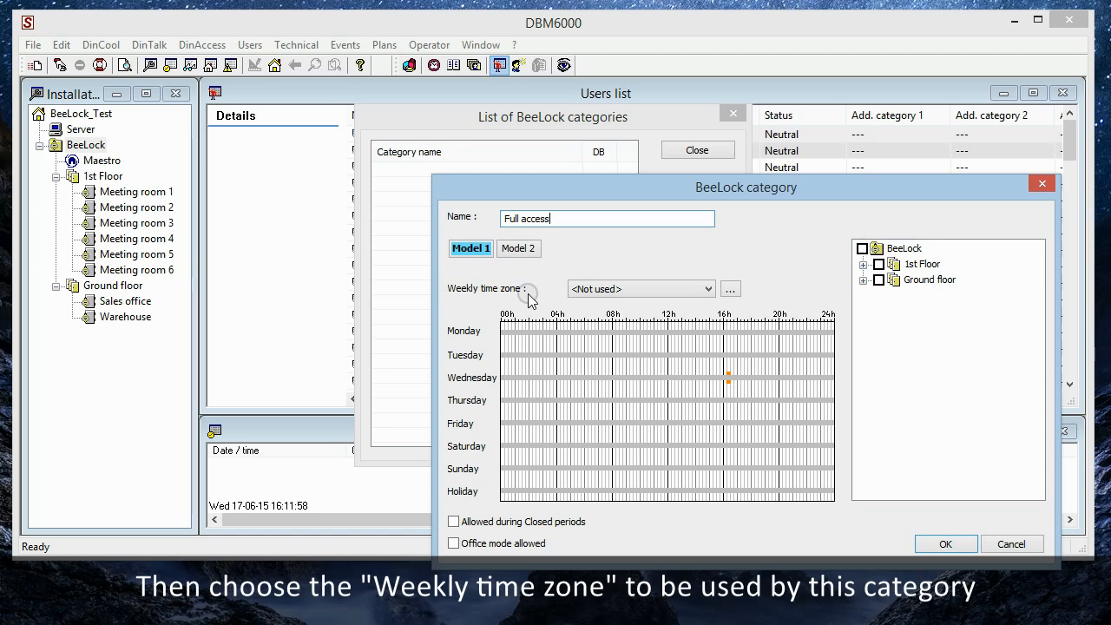
left_click(707, 290)
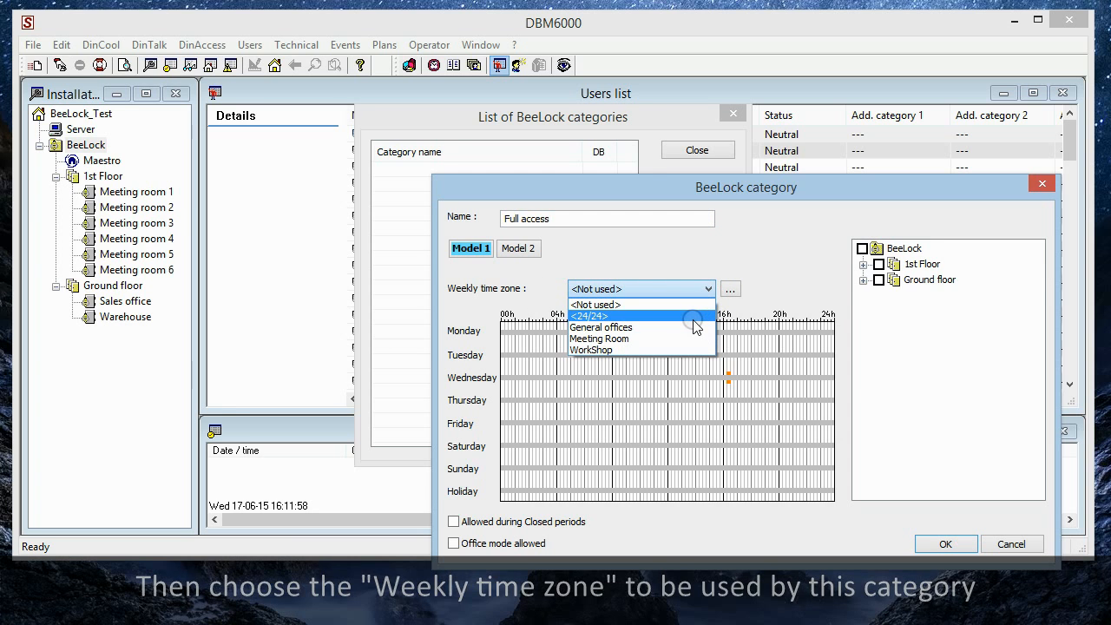
left_click(696, 326)
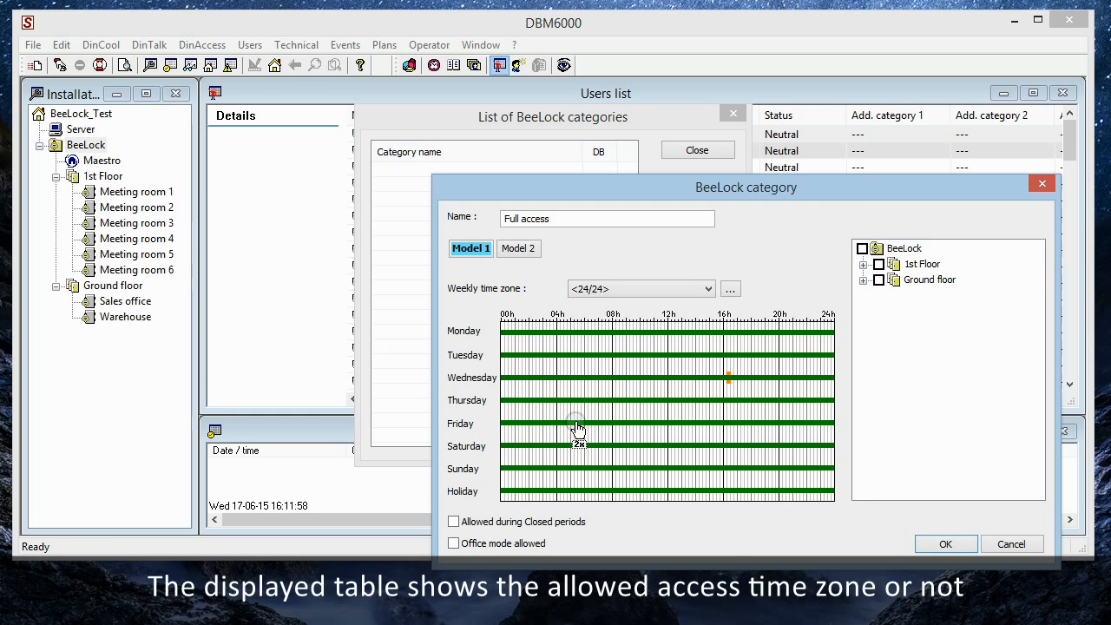
double_click(715, 491)
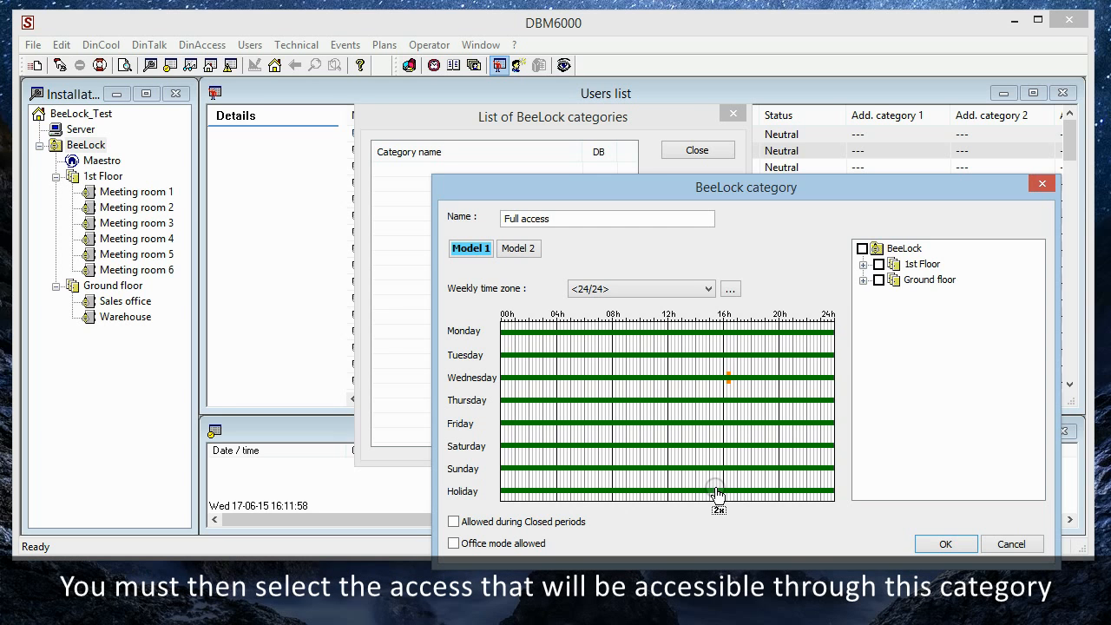
left_click(863, 280)
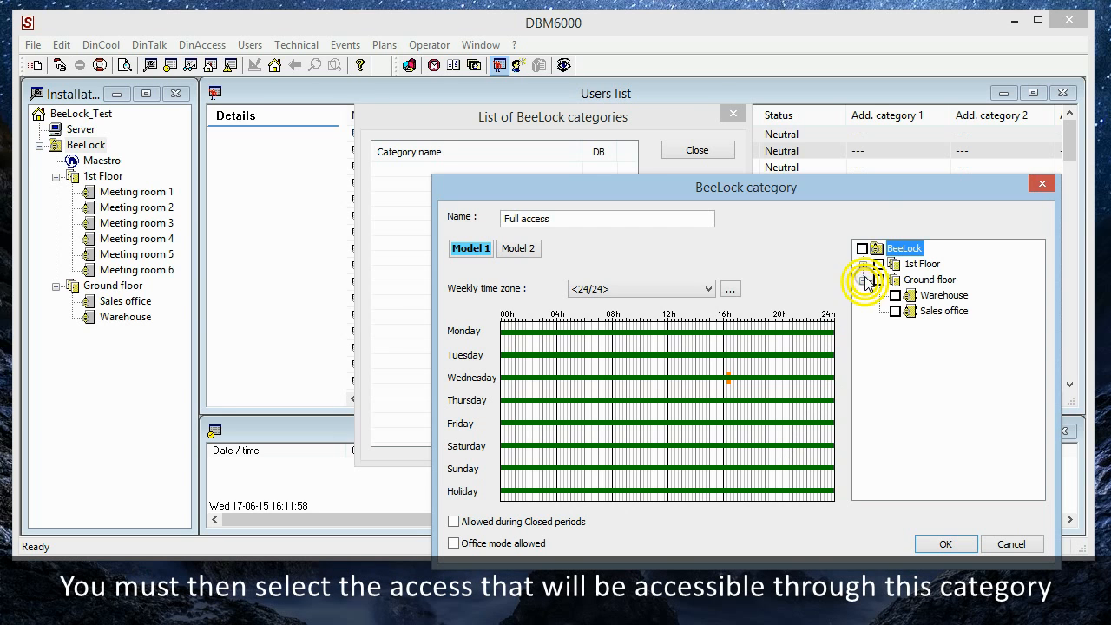
left_click(863, 264)
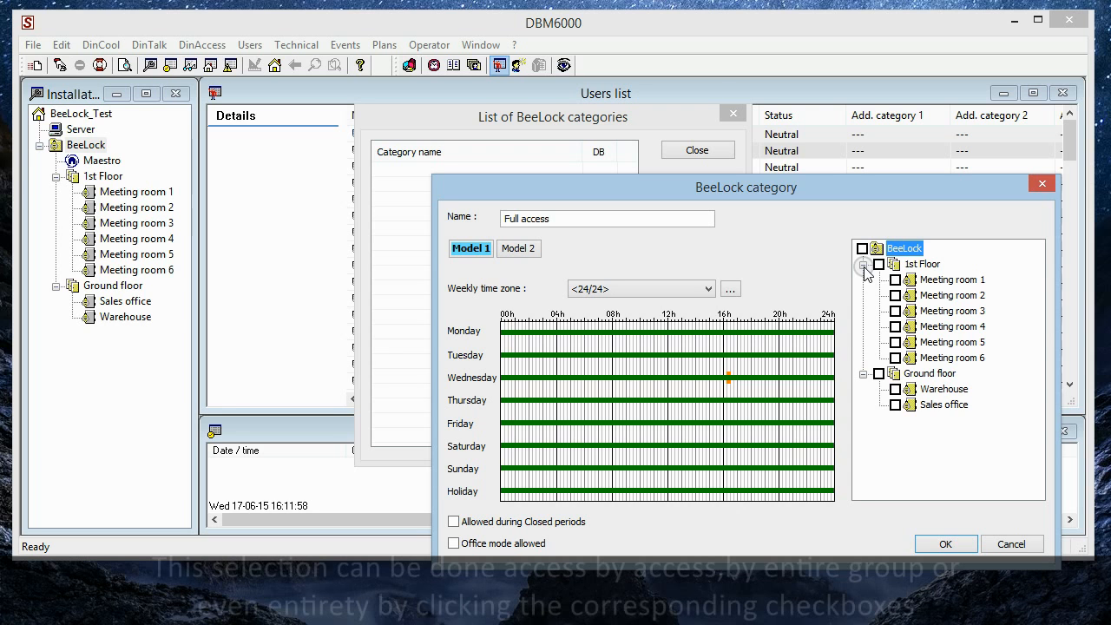
left_click(895, 404)
left_click(896, 342)
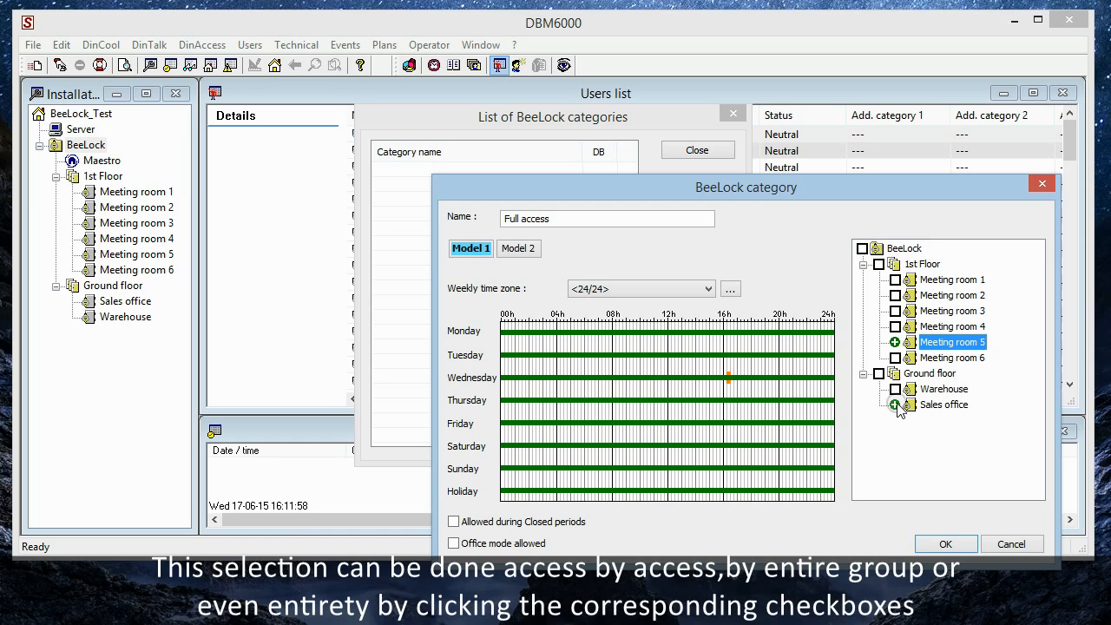
left_click(895, 342)
left_click(895, 404)
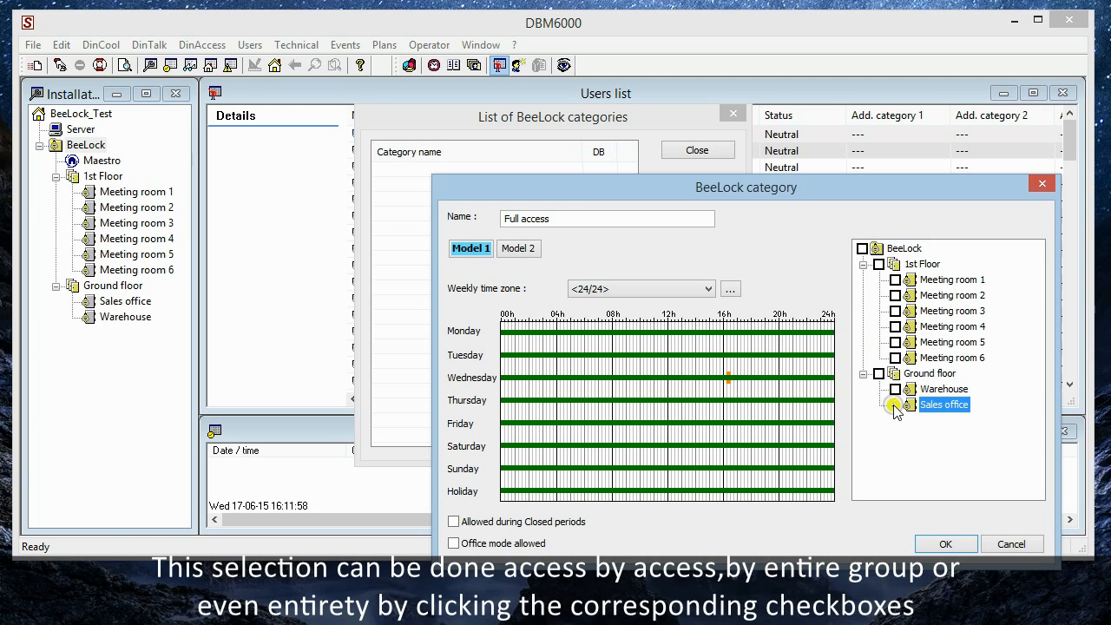
Step: Grant the Full access category access to the entire BeeLock tree, covering the 1st Floor and Ground floor groups
left_click(879, 265)
left_click(862, 249)
left_click(862, 249)
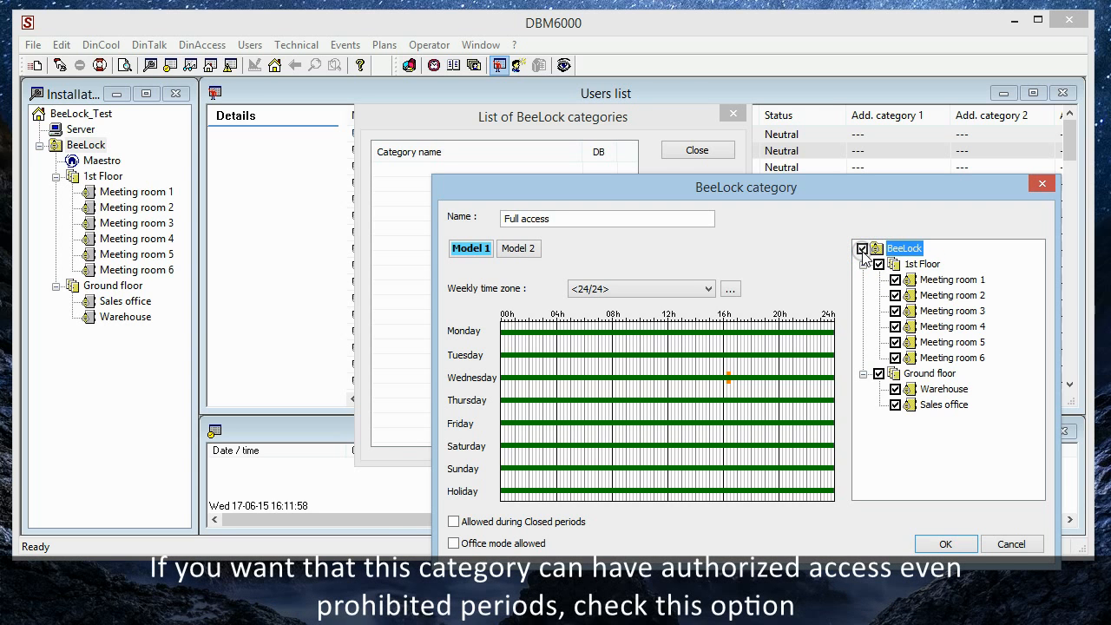
Step: Allow the Full access category during Closed periods and in Office mode, and save it
left_click(454, 523)
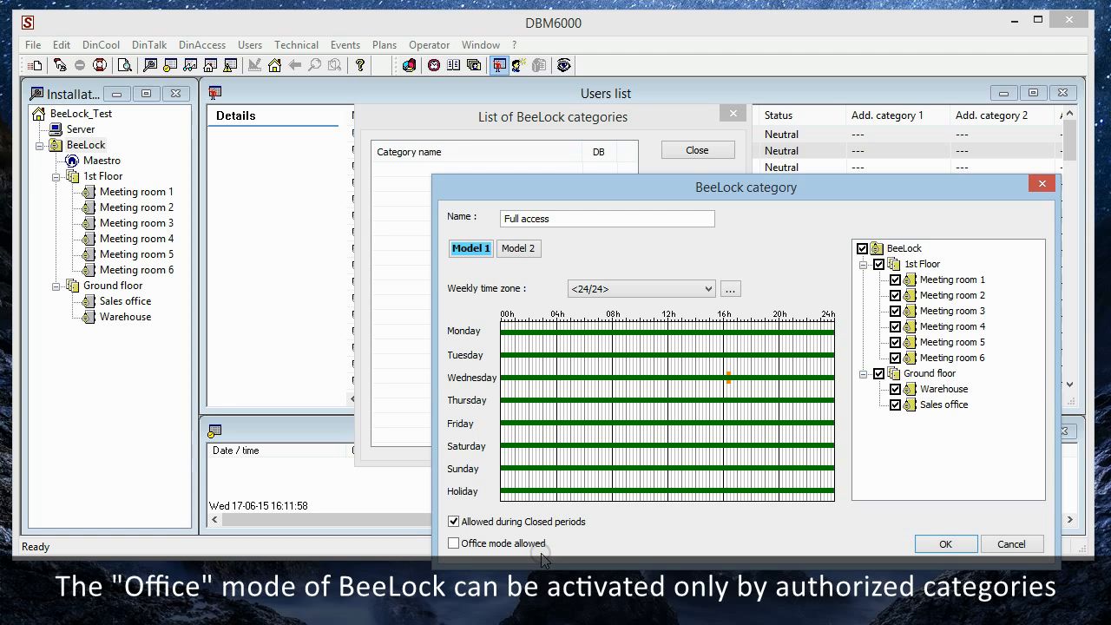
left_click(454, 543)
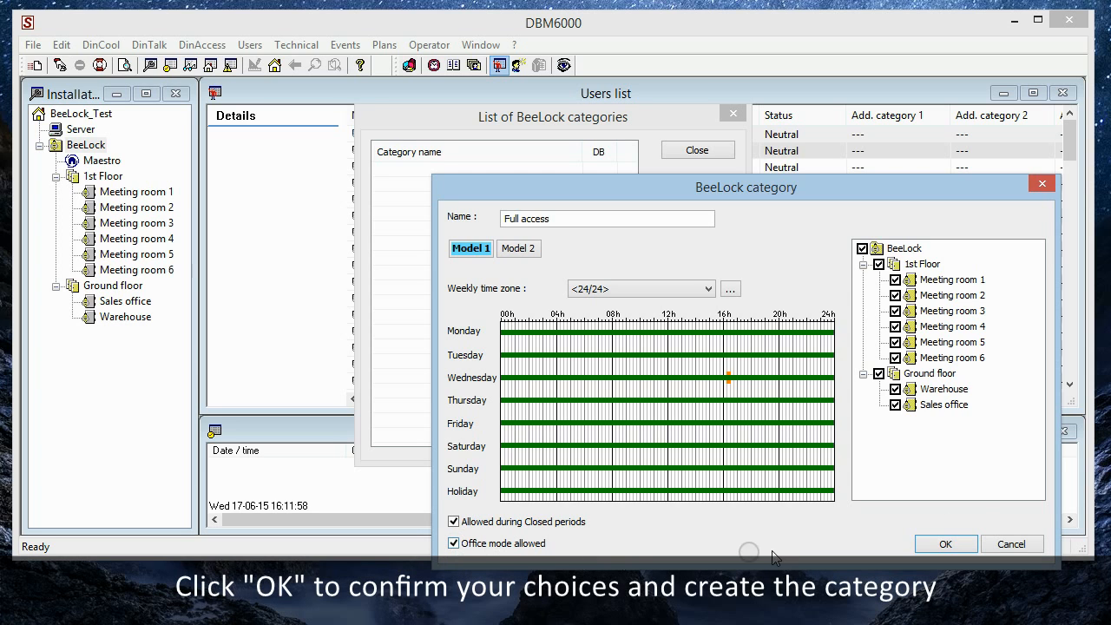
left_click(947, 544)
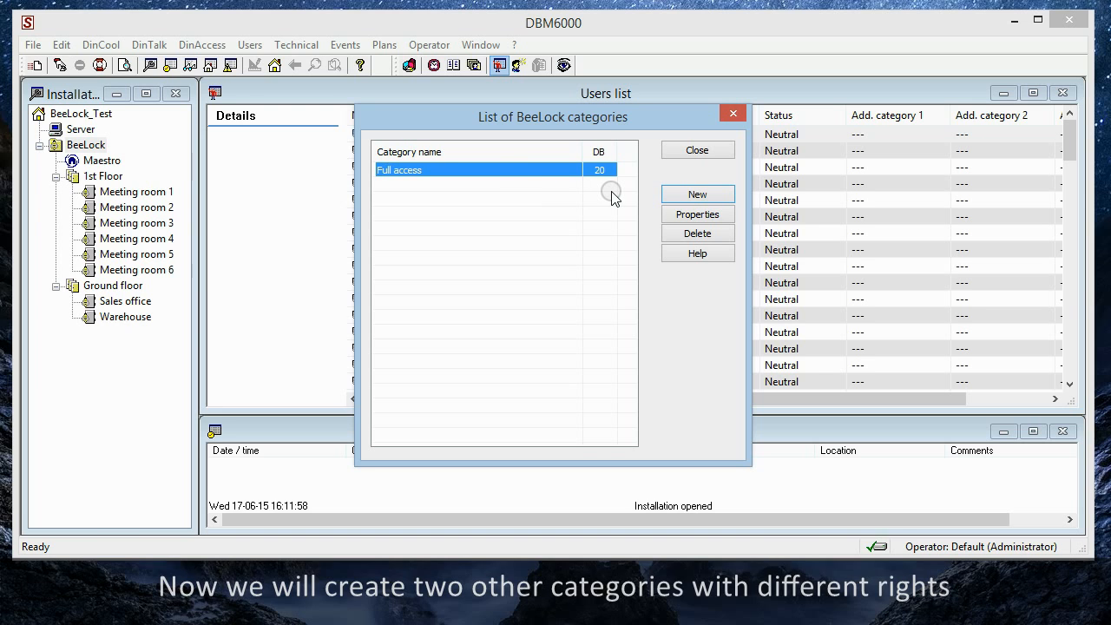
Step: Start another BeeLock category named "Workers" with the weekly time zone WorkShop
left_click(698, 194)
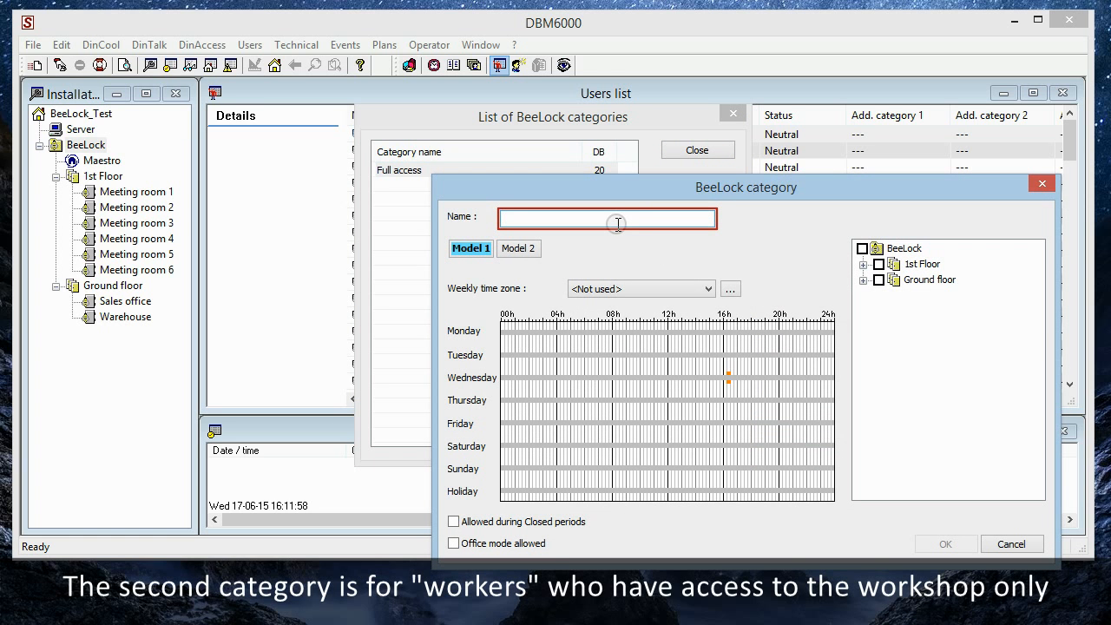
type("Workers")
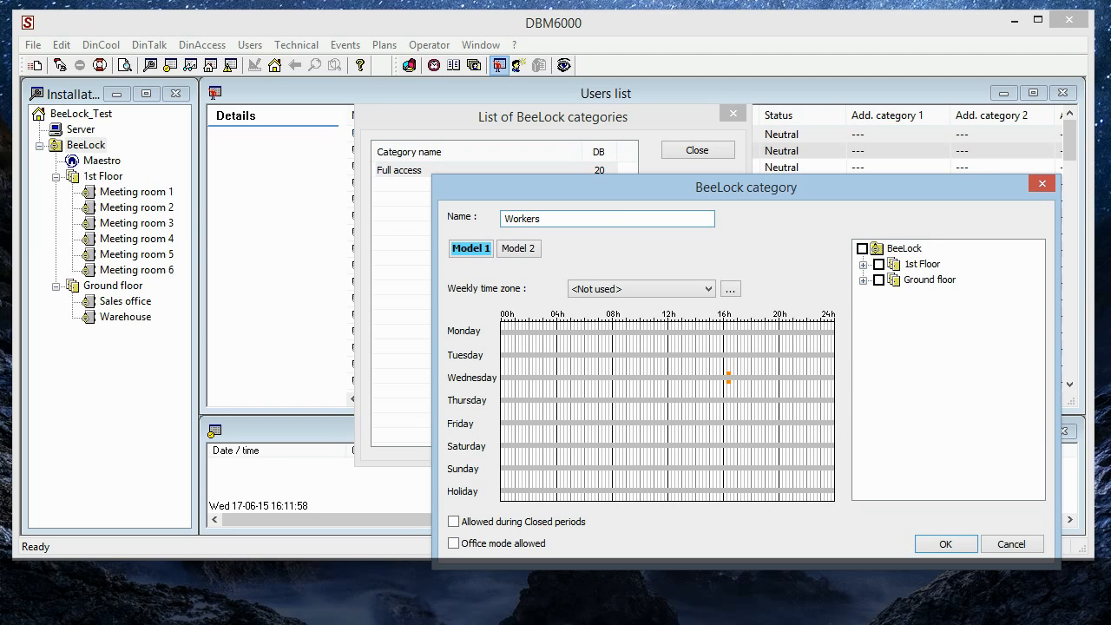
left_click(682, 288)
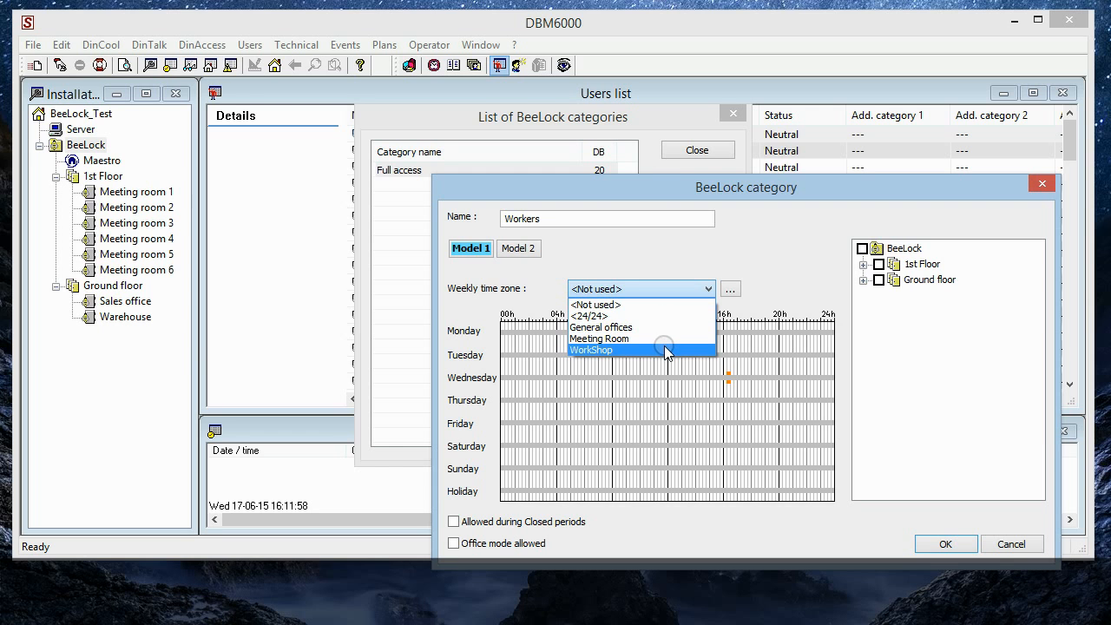
left_click(668, 349)
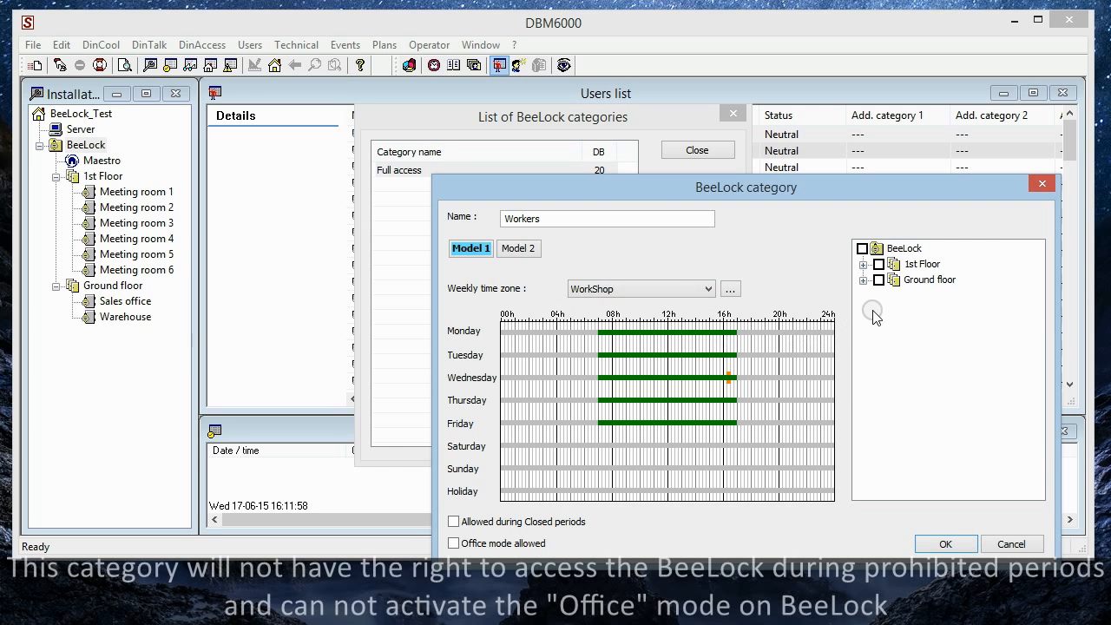
Step: Grant the Workers category access to only the Warehouse on the Ground floor, and save it
left_click(863, 264)
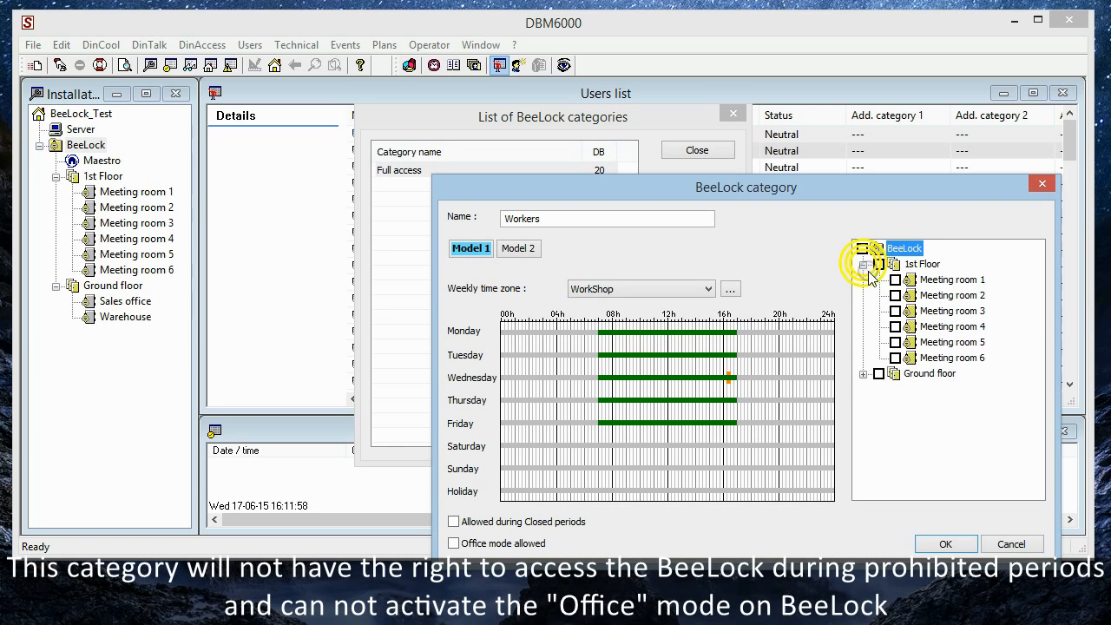
left_click(862, 373)
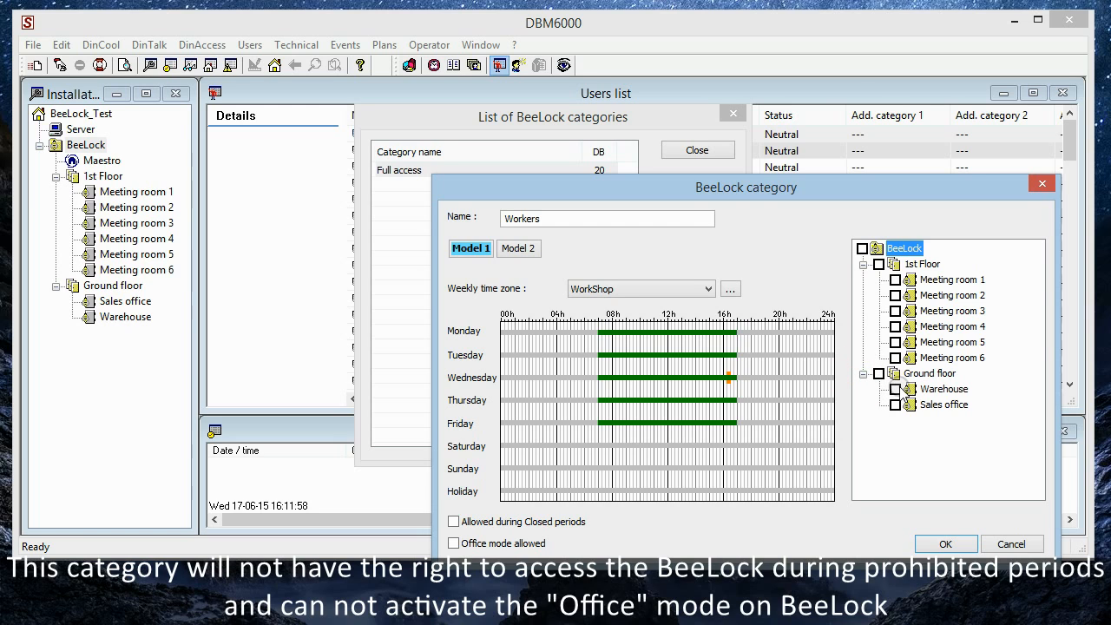
left_click(896, 390)
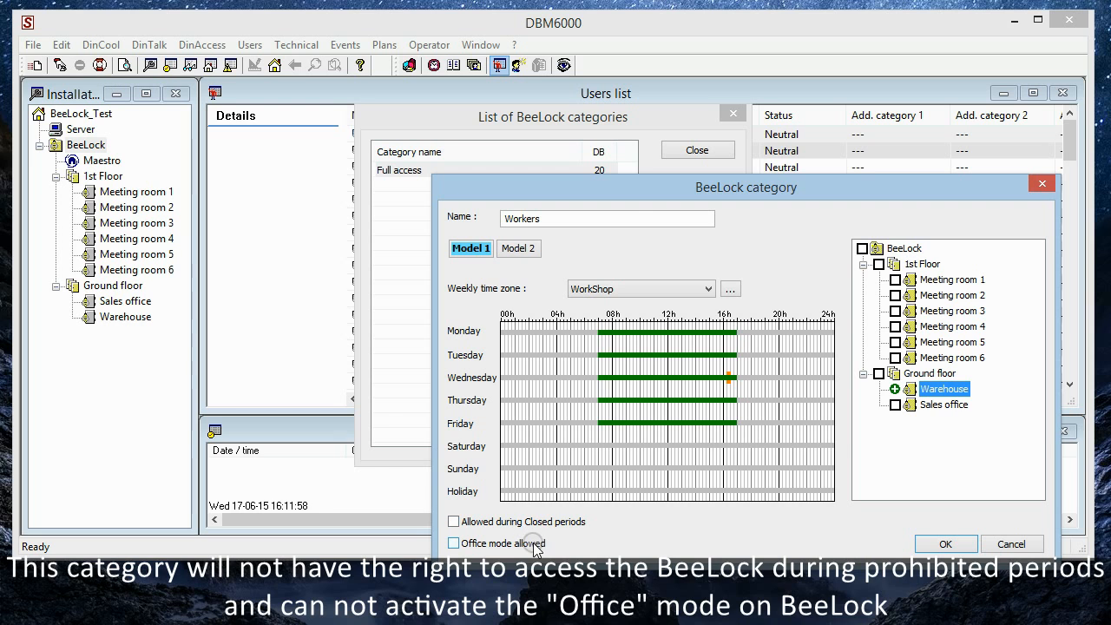
left_click(945, 544)
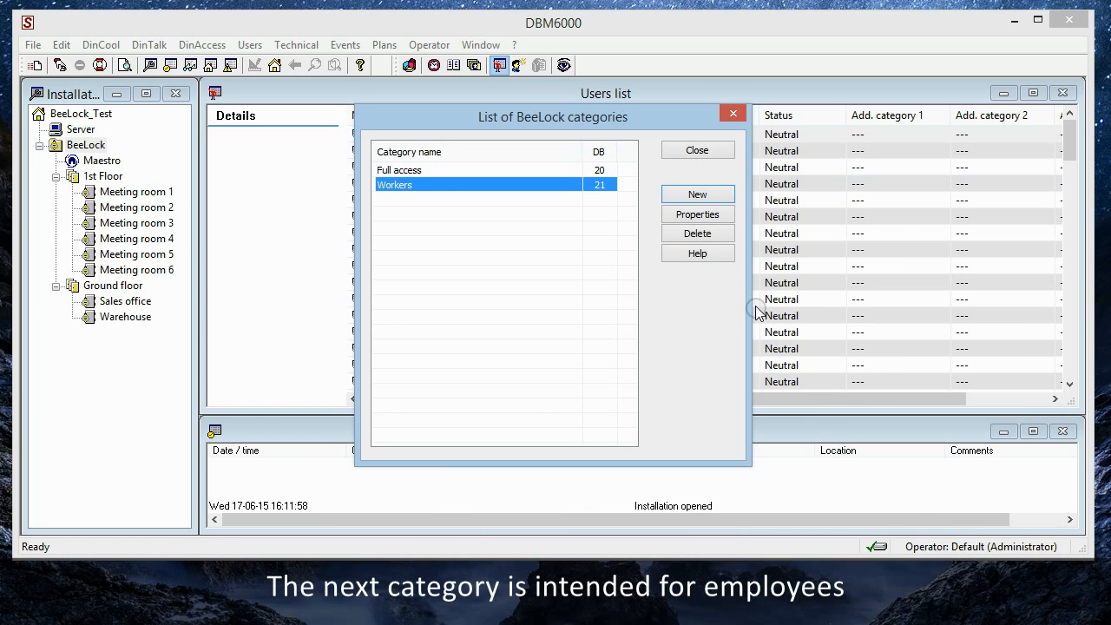
Step: Start a third BeeLock category named "Employees" with the weekly time zone General offices
left_click(699, 196)
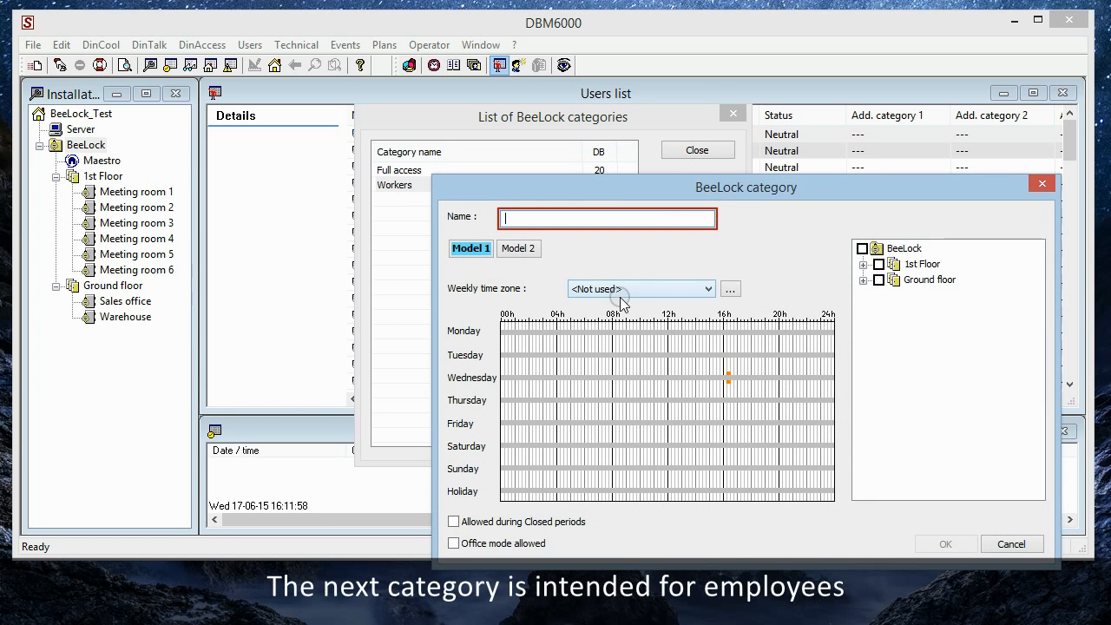
type("Employ")
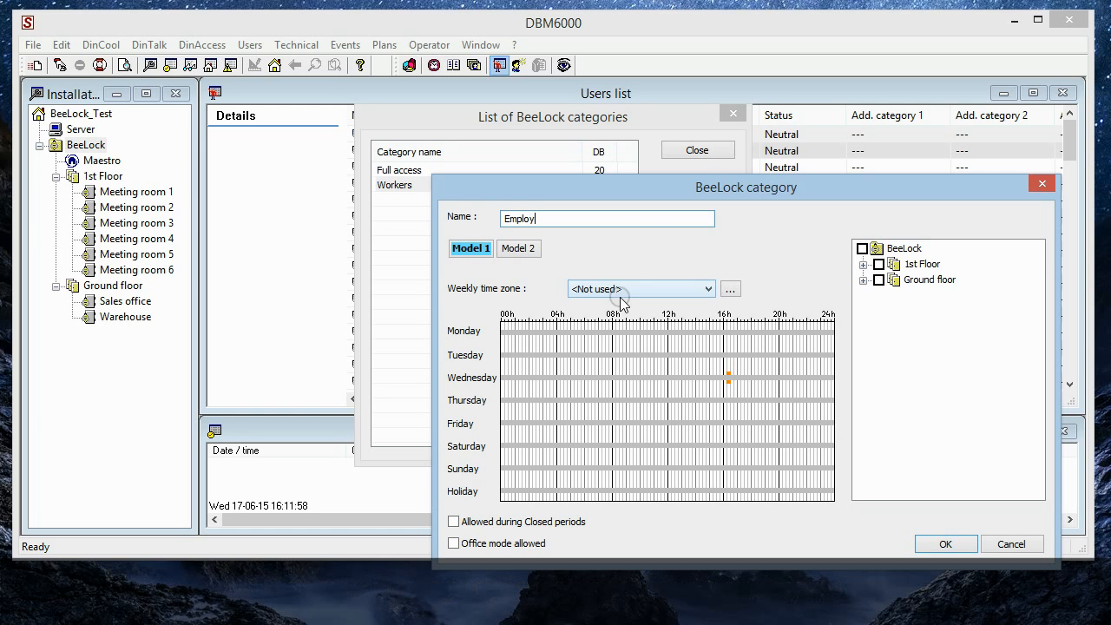
type("ees")
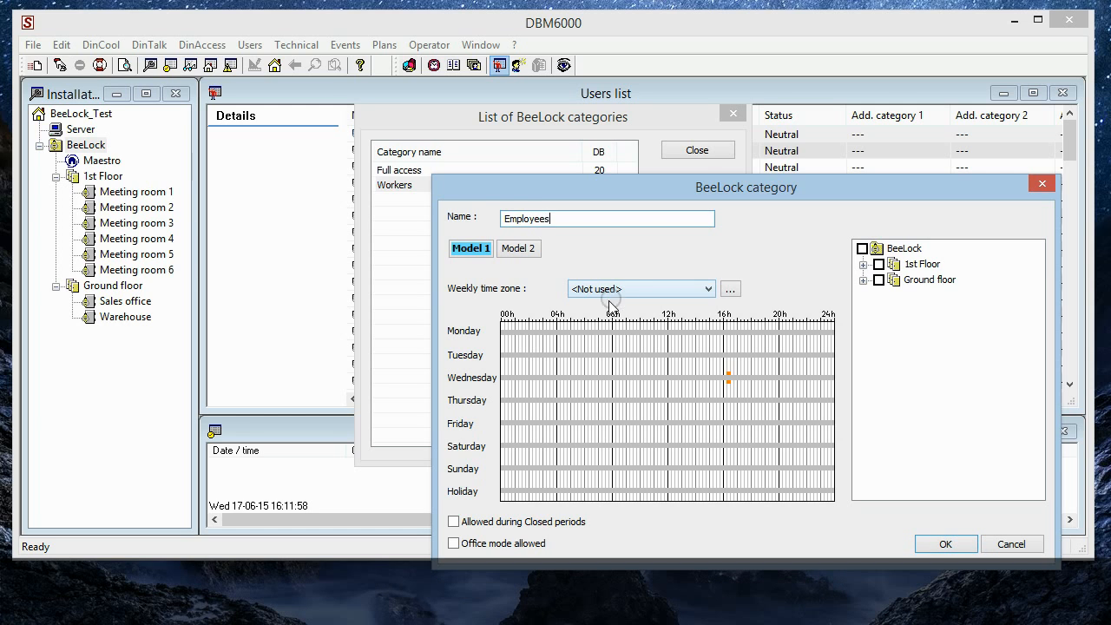
left_click(665, 288)
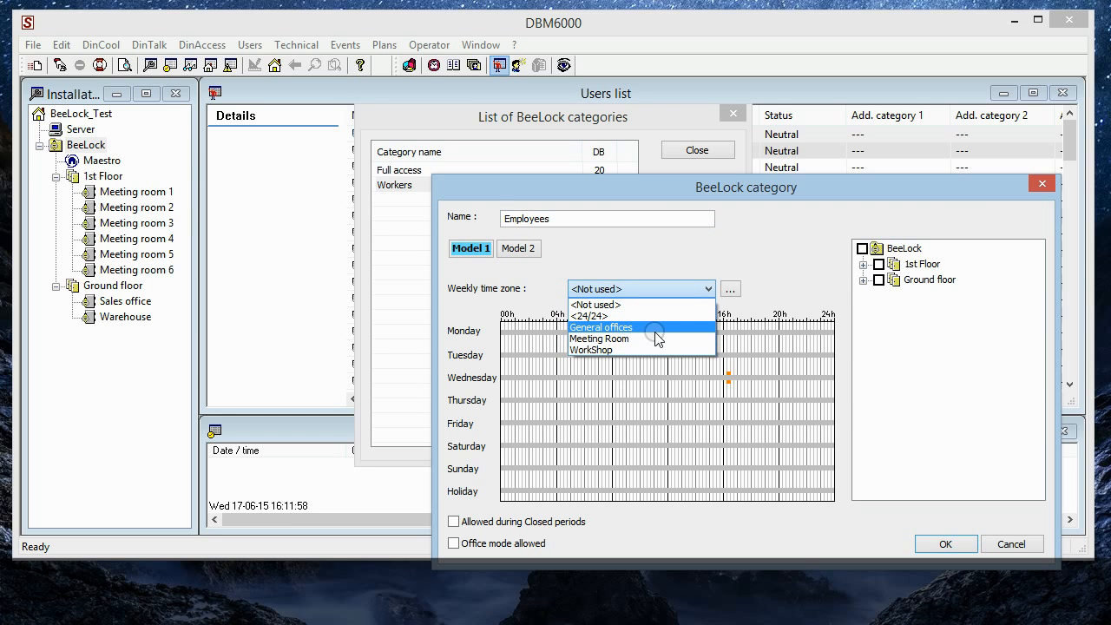
left_click(657, 327)
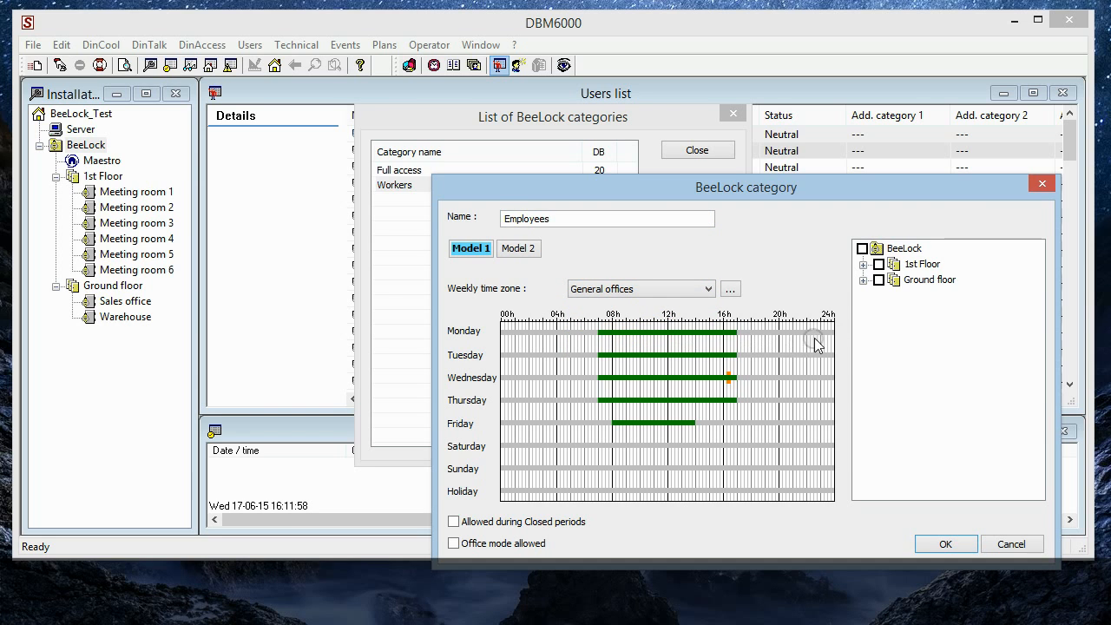
Step: Grant the Employees category access to the whole 1st Floor group and the Sales office on the Ground floor
left_click(862, 264)
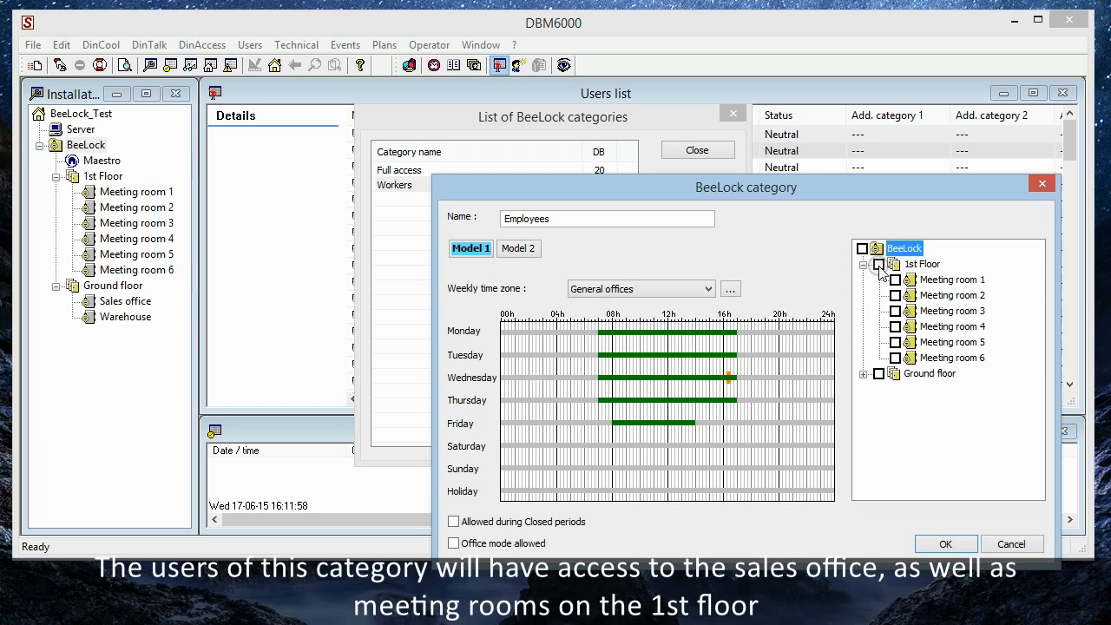
left_click(878, 263)
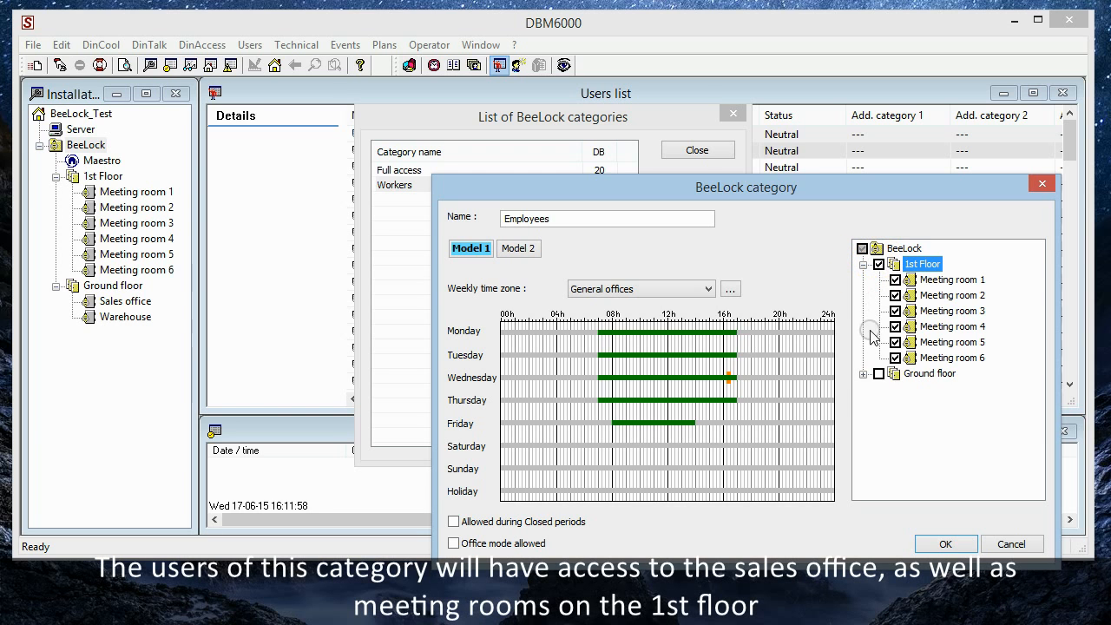
left_click(863, 373)
left_click(895, 404)
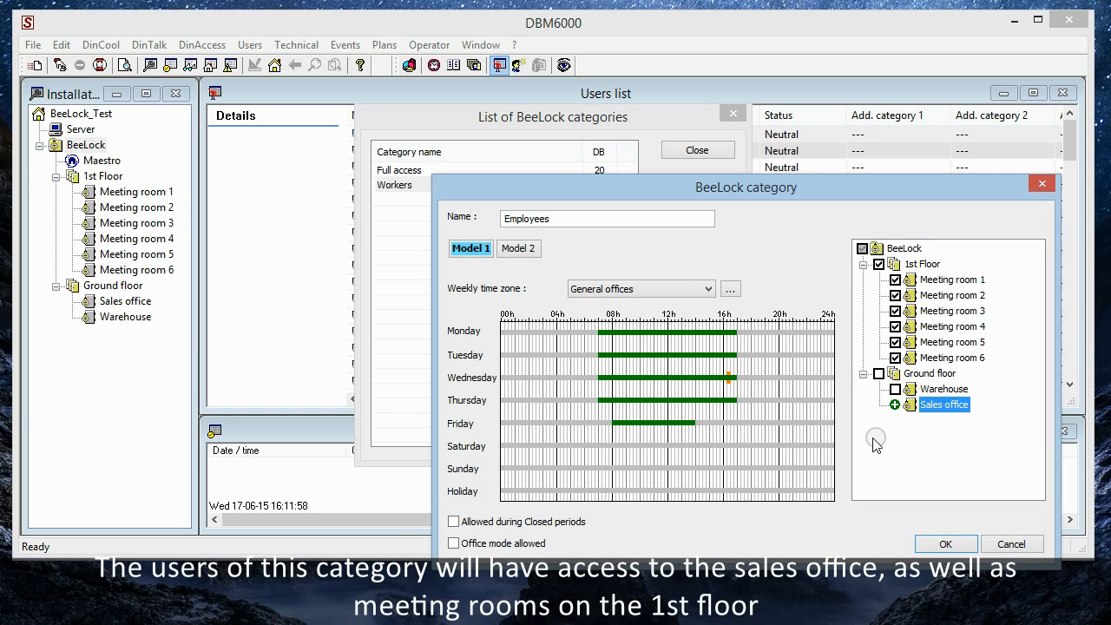
Step: Allow Office mode for the Employees category, save it and close the list of BeeLock categories
left_click(455, 544)
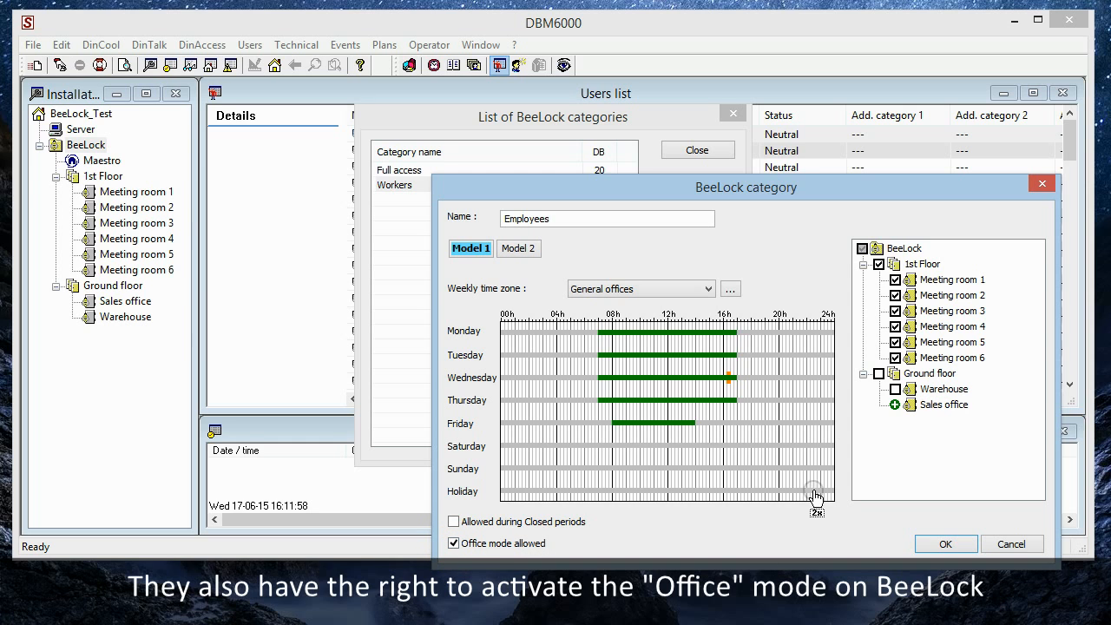
left_click(948, 543)
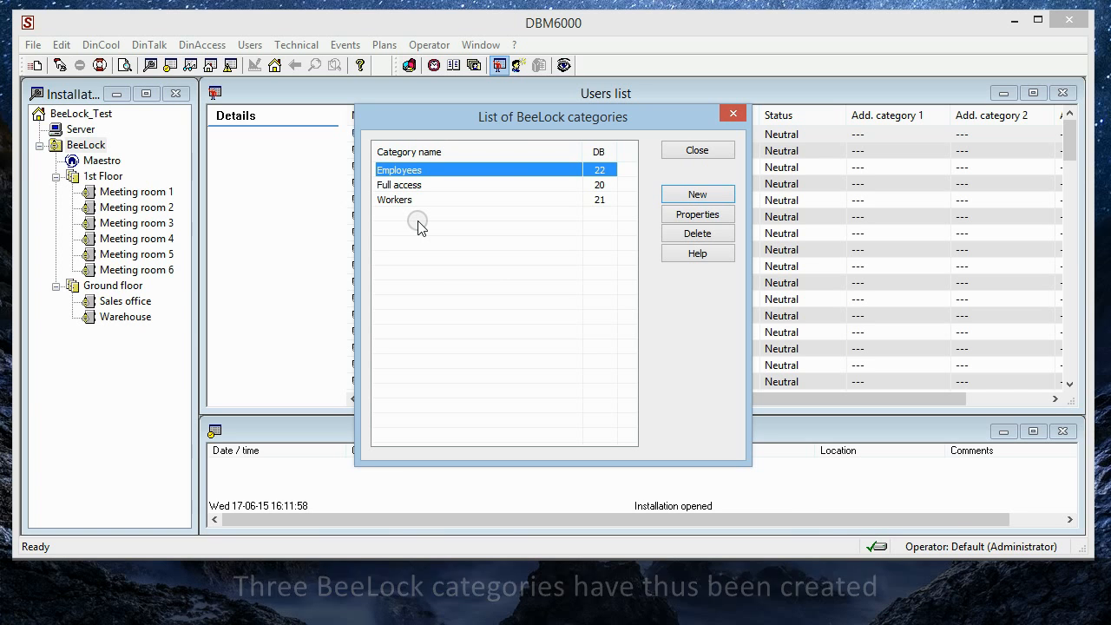
left_click(691, 151)
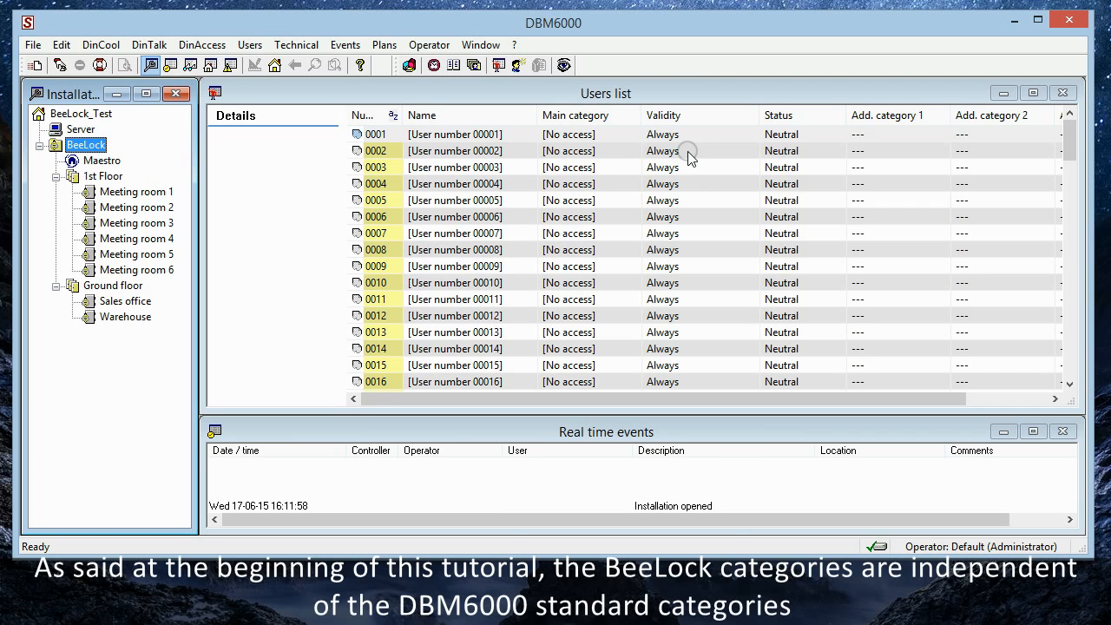
Step: Check the list of standard DinAccess categories for the new BeeLock categories, and close it
left_click(204, 47)
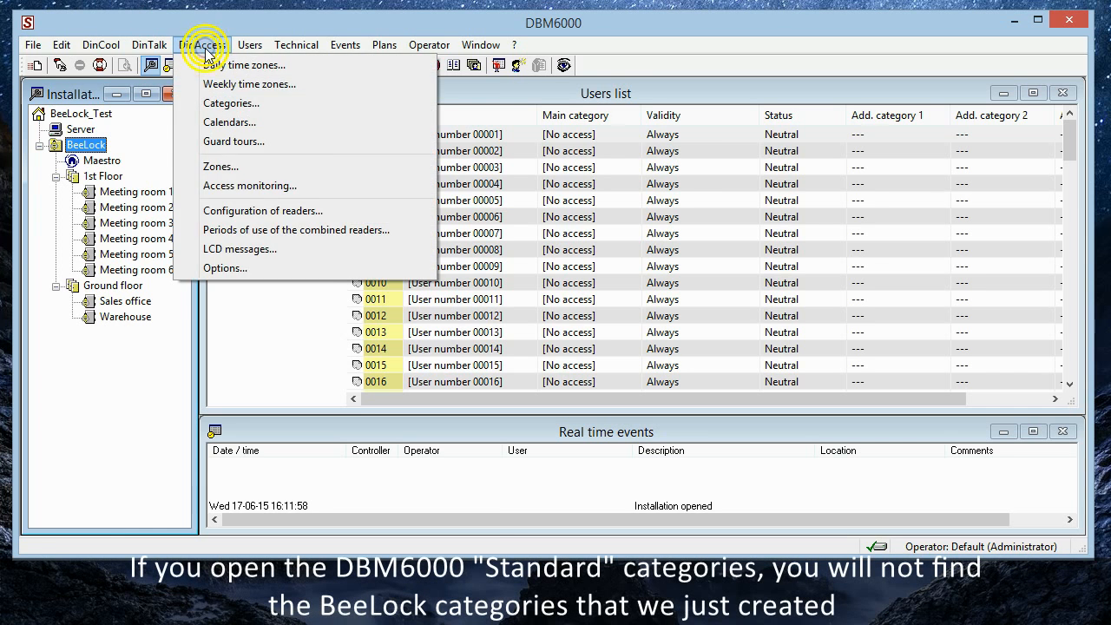
left_click(230, 104)
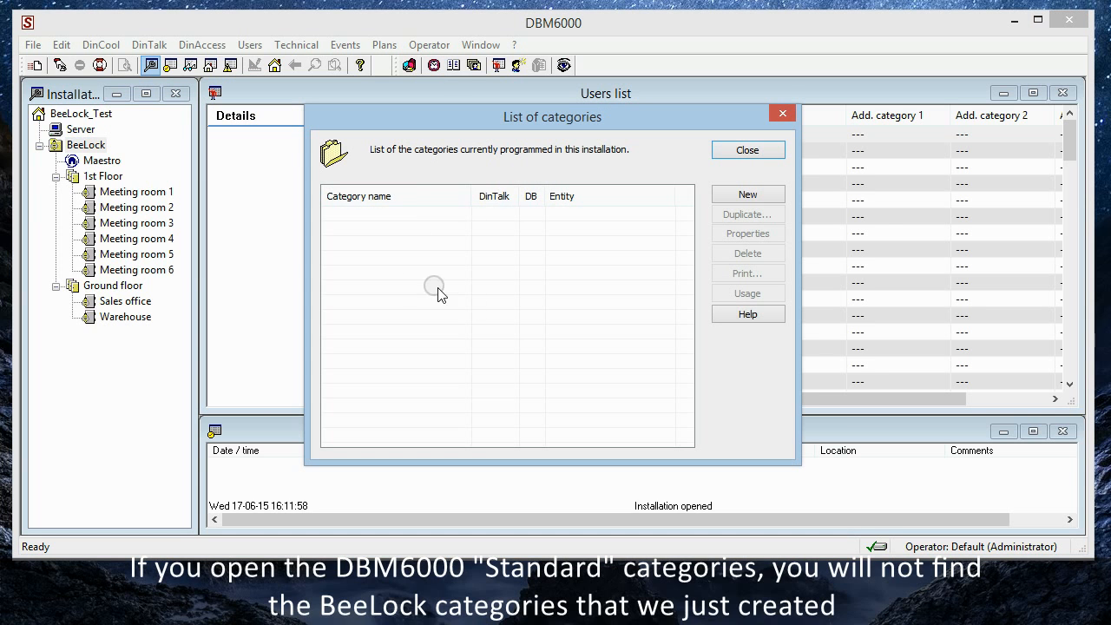
left_click(735, 152)
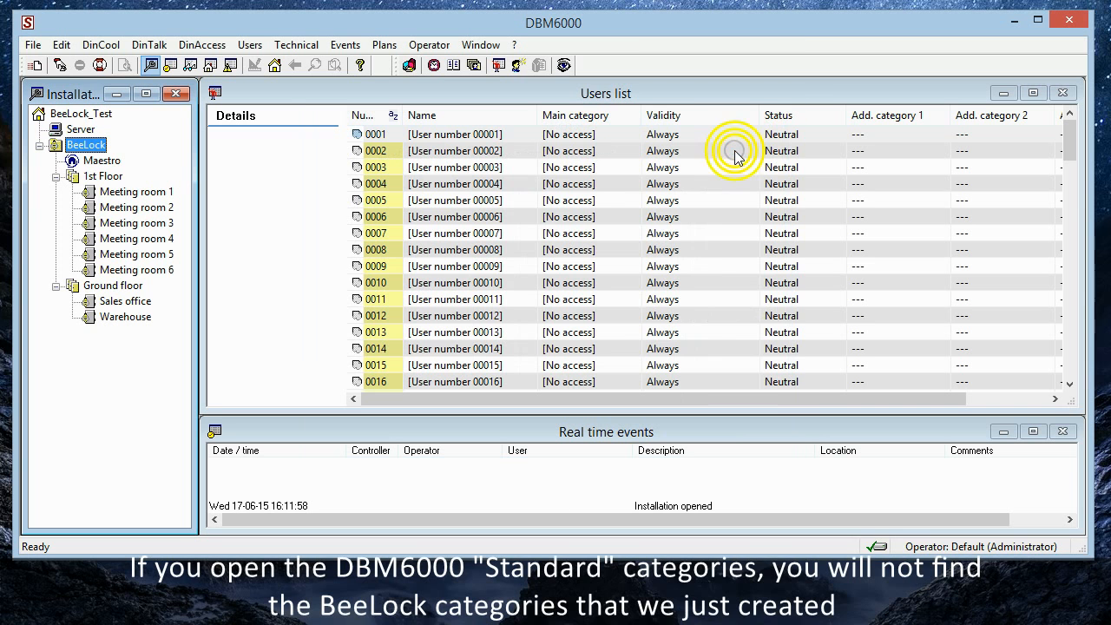